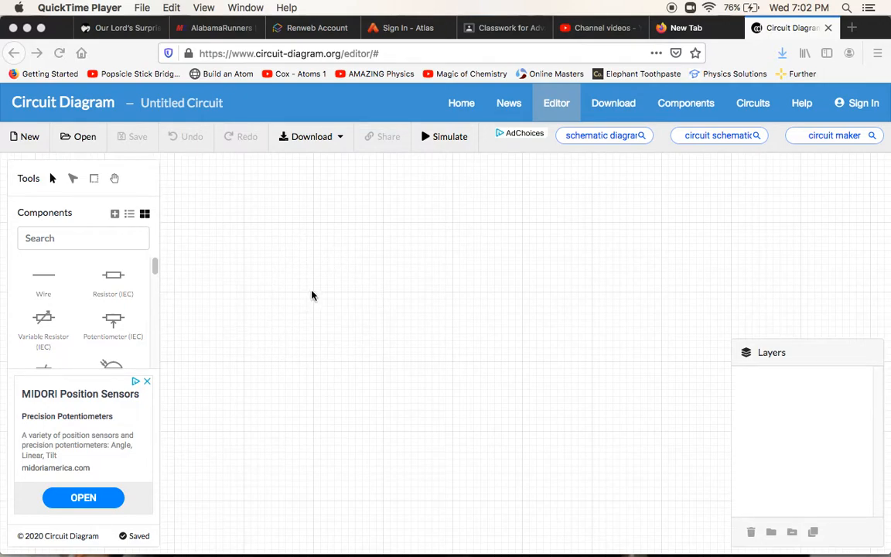
Step: Place a horizontal US resistor near the middle of the canvas and lengthen its right lead
left_click(156, 270)
left_click_drag(156, 270, 155, 275)
left_click_drag(44, 301, 385, 297)
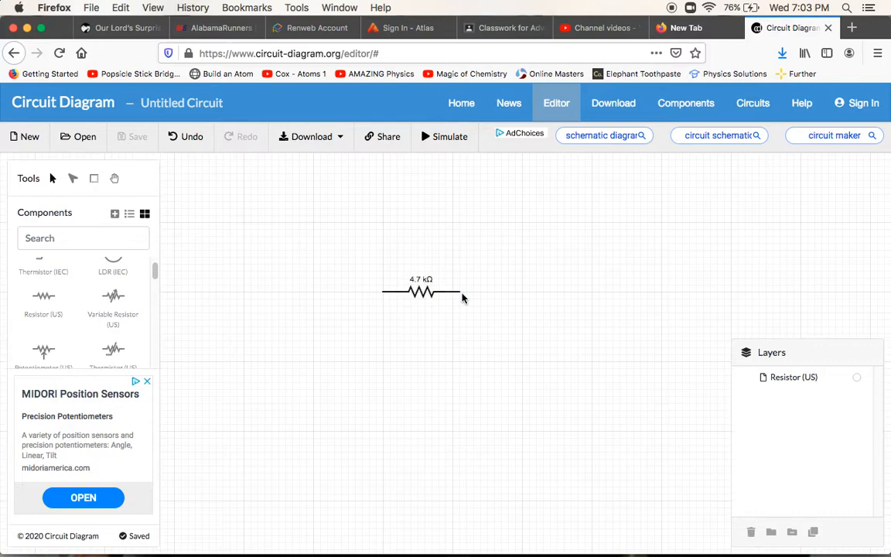
left_click_drag(461, 293, 520, 292)
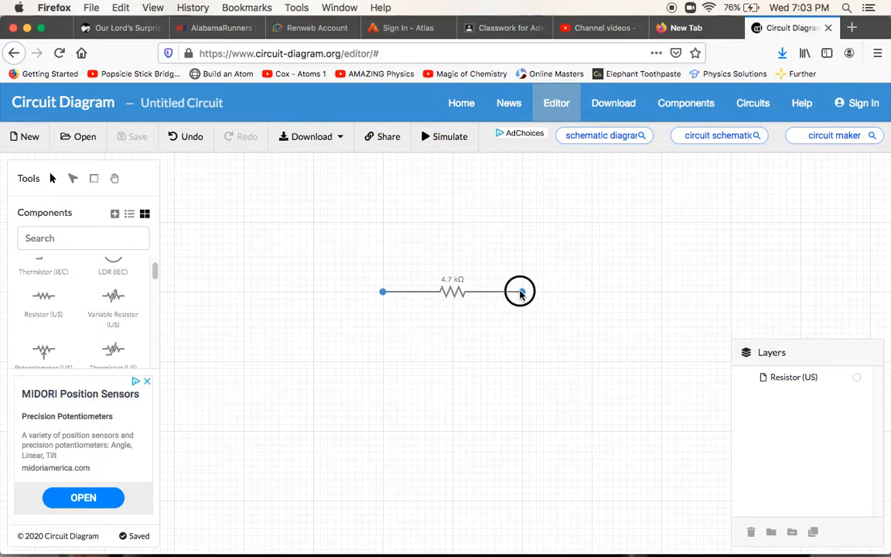
Step: Set the resistor's resistance to 100 Ω
left_click(453, 286)
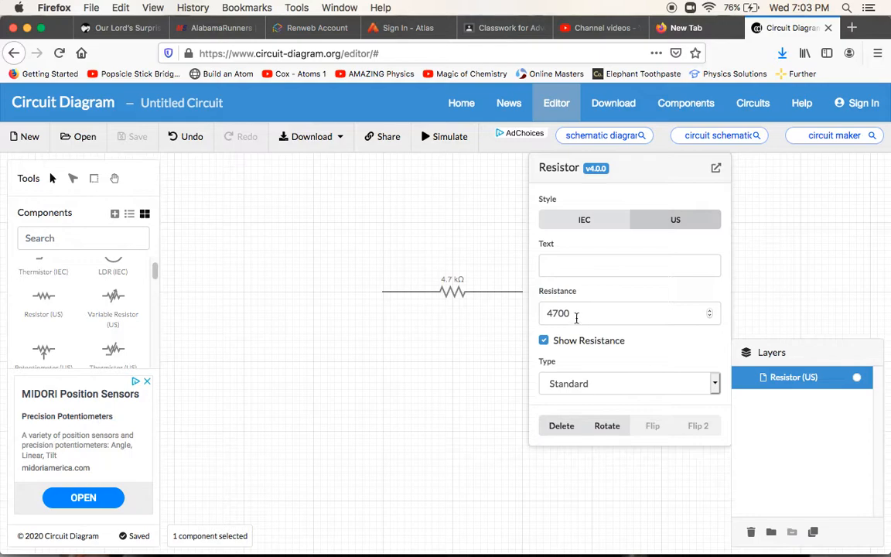
left_click_drag(576, 314, 538, 314)
type("100")
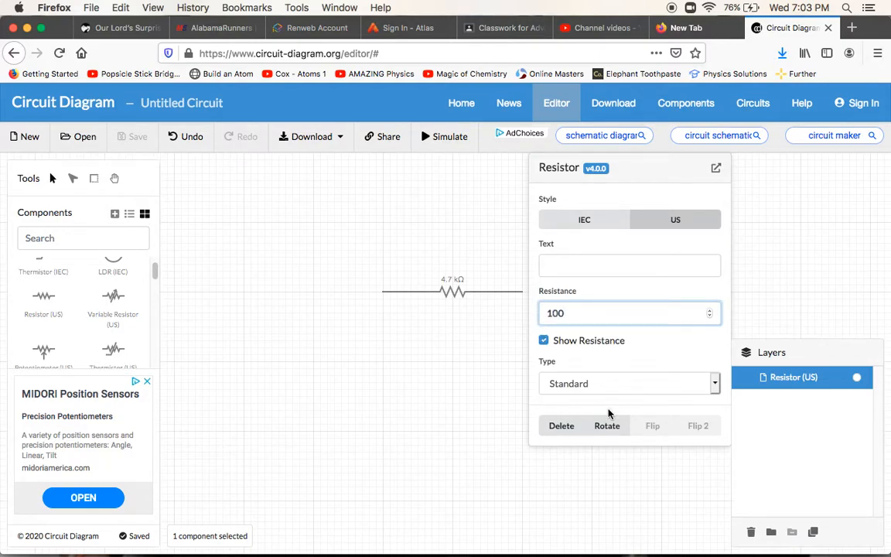
Step: Rotate the 100 Ω resistor to vertical and back to horizontal
left_click(602, 428)
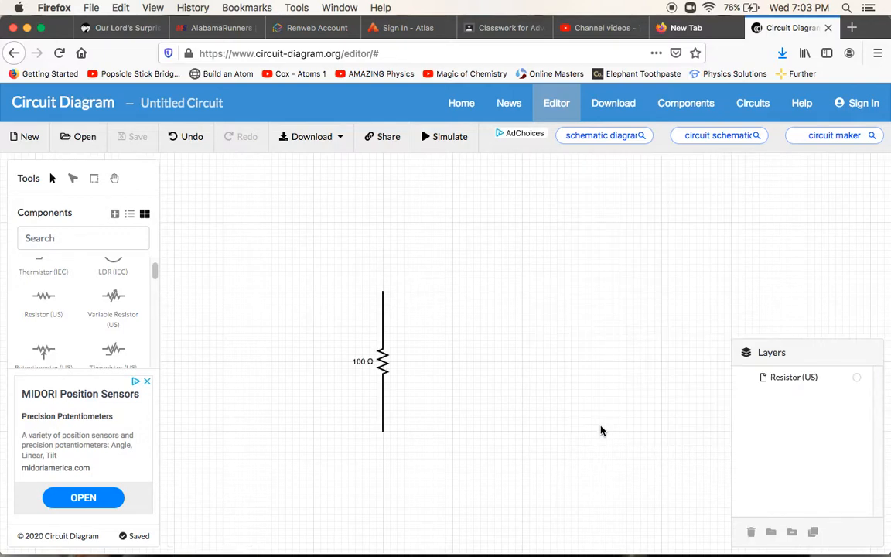
left_click(383, 367)
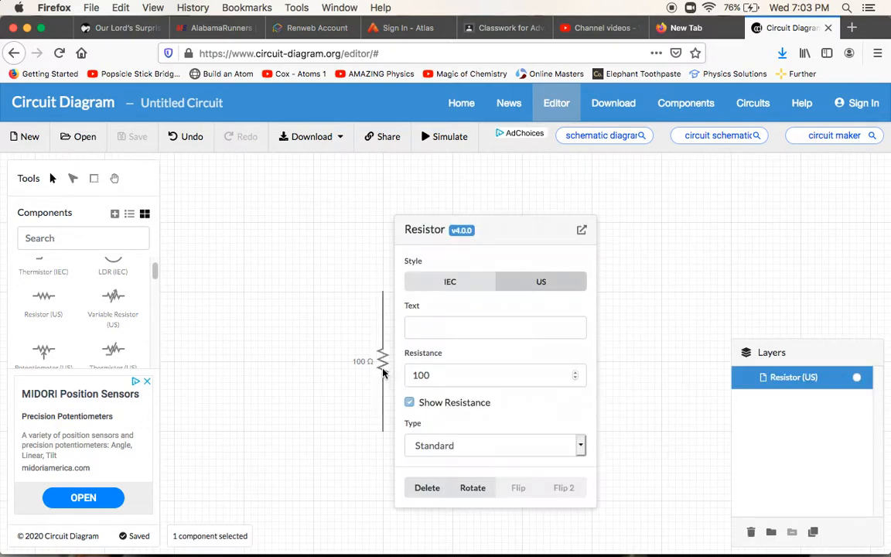
left_click(480, 493)
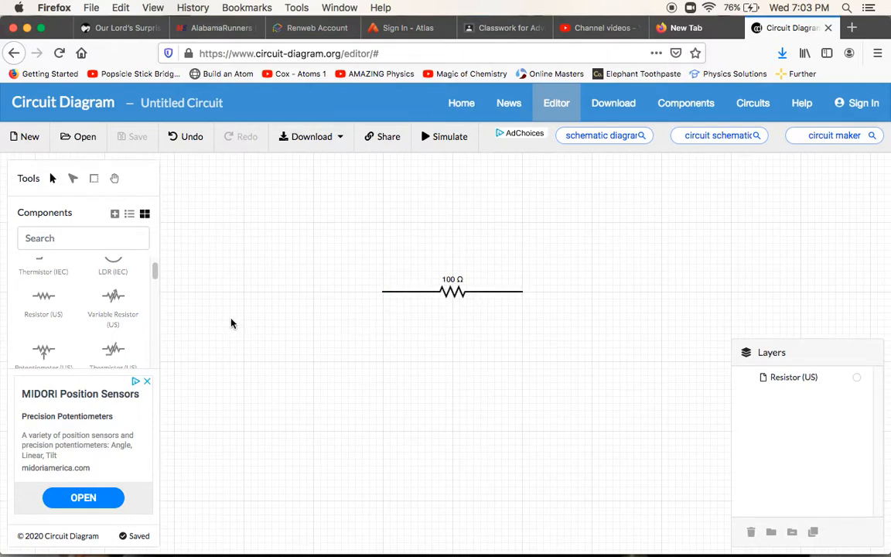
Step: Place a DC Source below the left end of the 100 Ω resistor and rotate it to vertical
left_click_drag(155, 273, 154, 278)
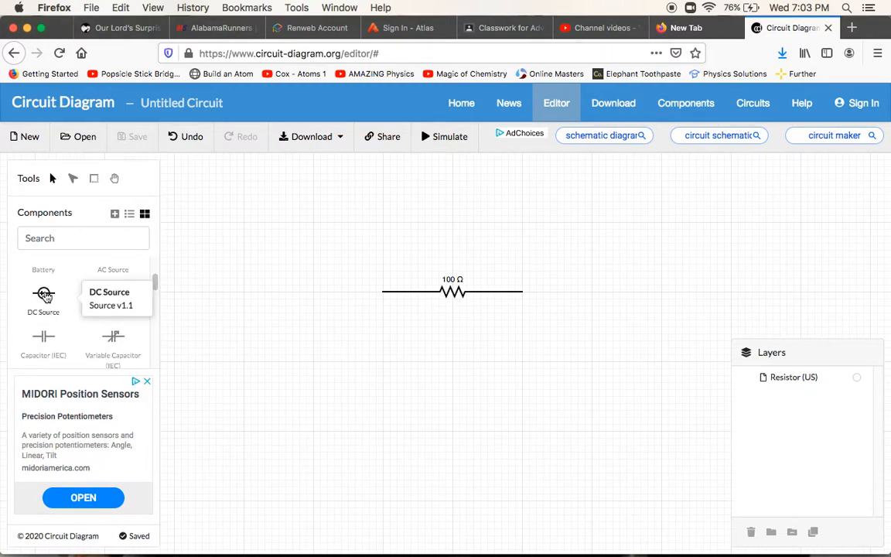
left_click(47, 301)
left_click_drag(47, 301, 382, 340)
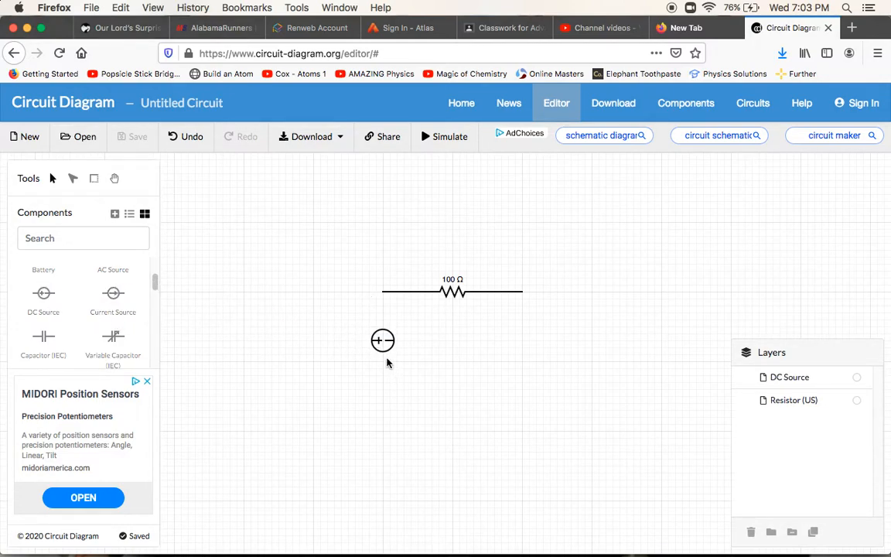
left_click(385, 344)
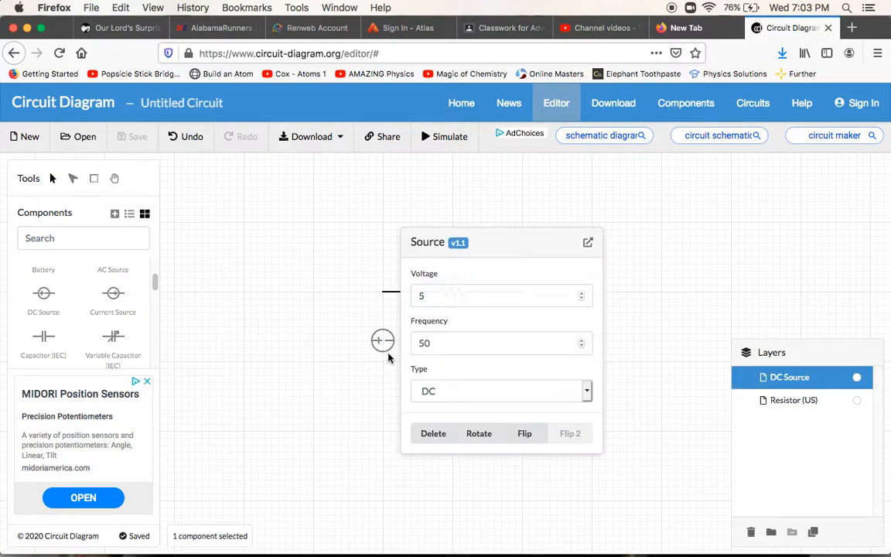
left_click(482, 436)
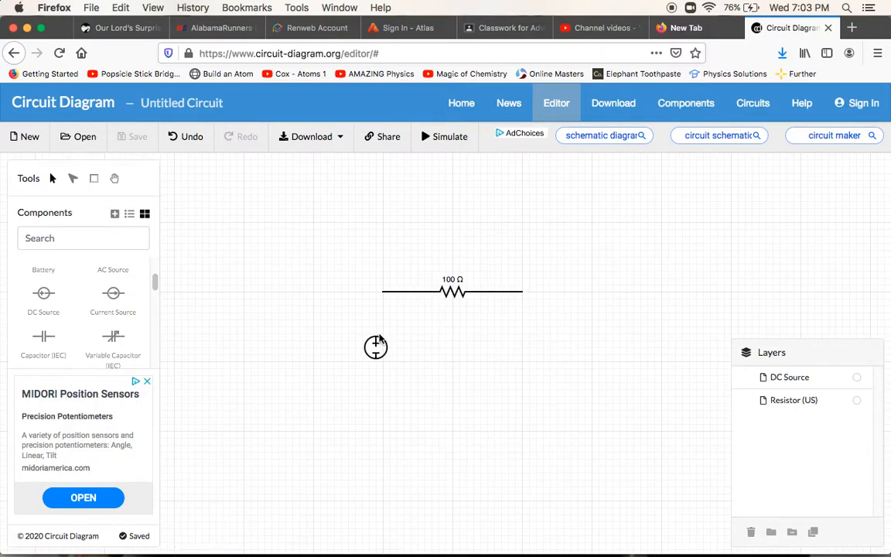
Step: Extend both leads of the DC source and connect its upper end to the left end of the 100 Ω resistor
left_click_drag(380, 340, 382, 298)
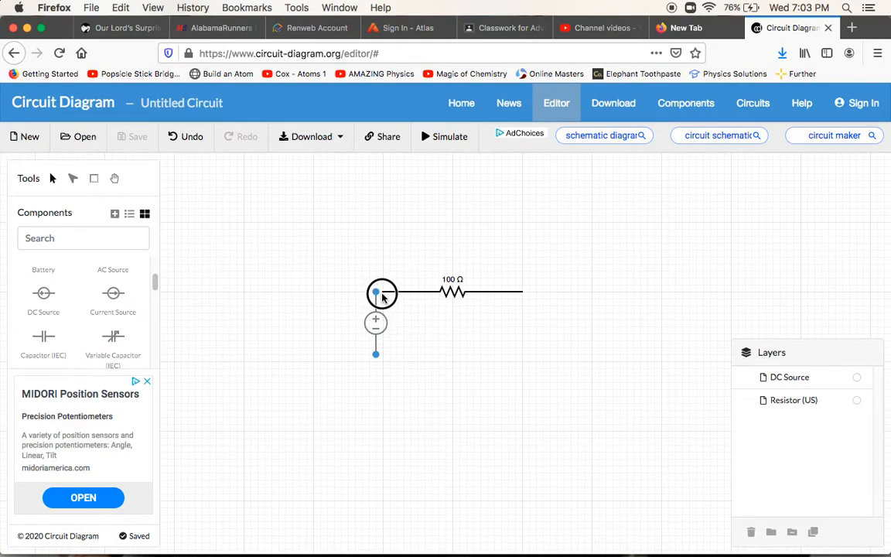
left_click_drag(376, 354, 376, 382)
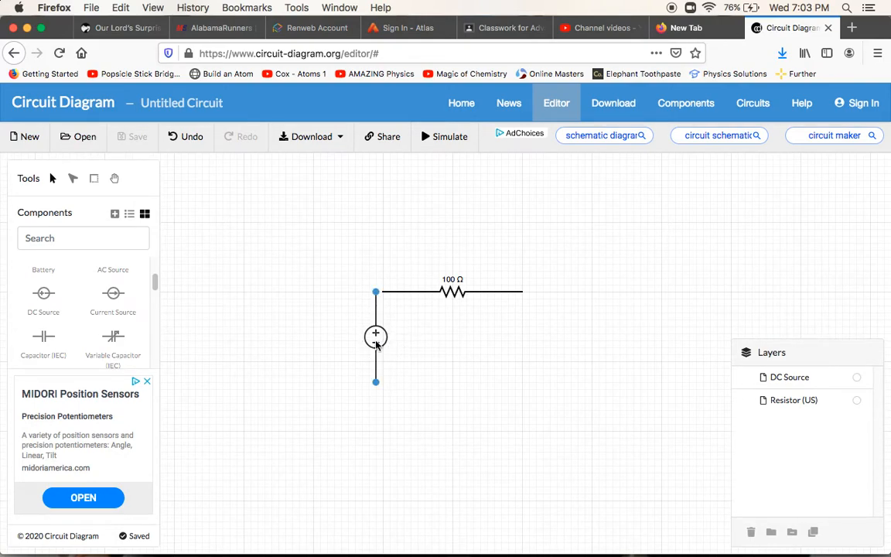
left_click_drag(376, 346, 385, 345)
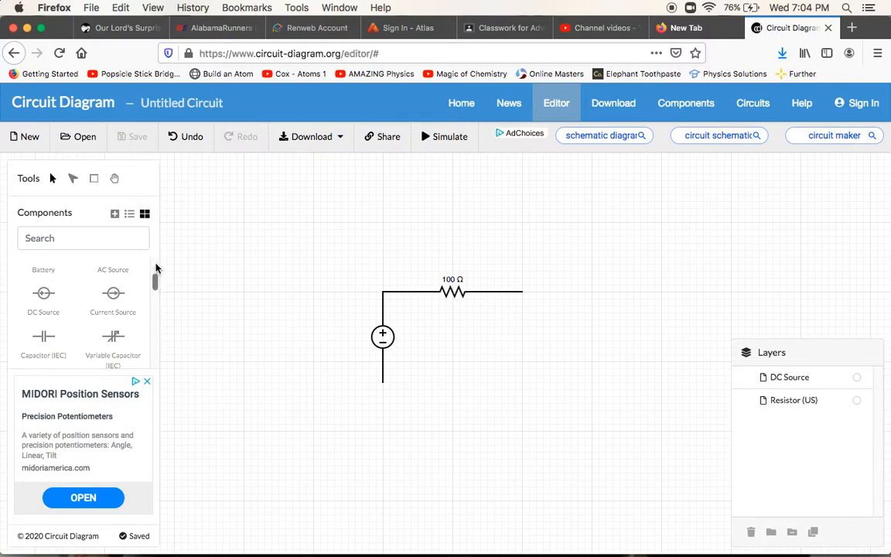
Step: Add a second US resistor parallel to the 100 Ω one, running right from the DC source's lower end to the same width
scroll(154, 269, "up", 3)
scroll(154, 269, "up", 2)
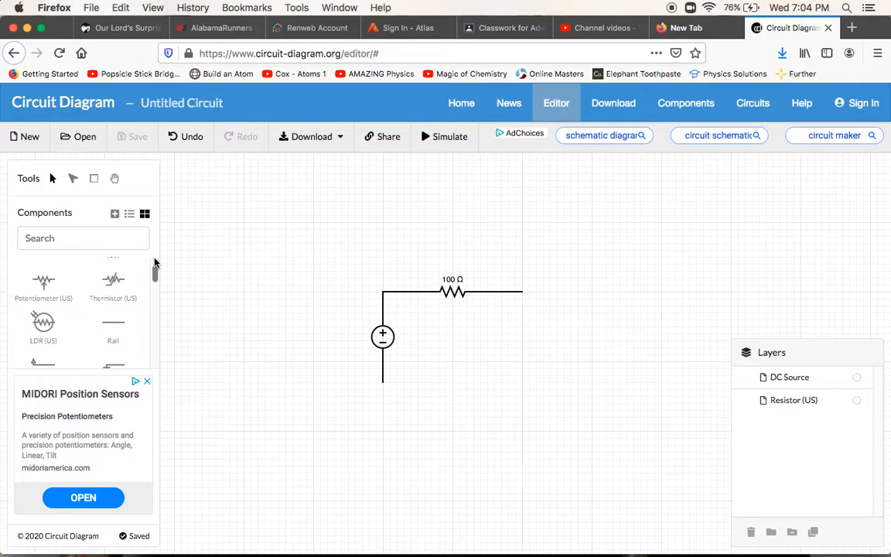
scroll(155, 273, "up", 2)
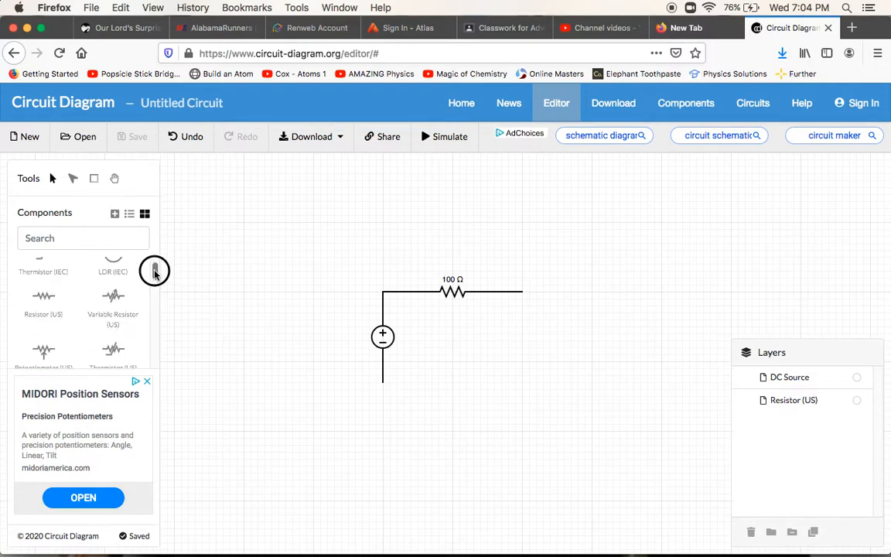
left_click_drag(52, 299, 522, 382)
left_click(453, 375)
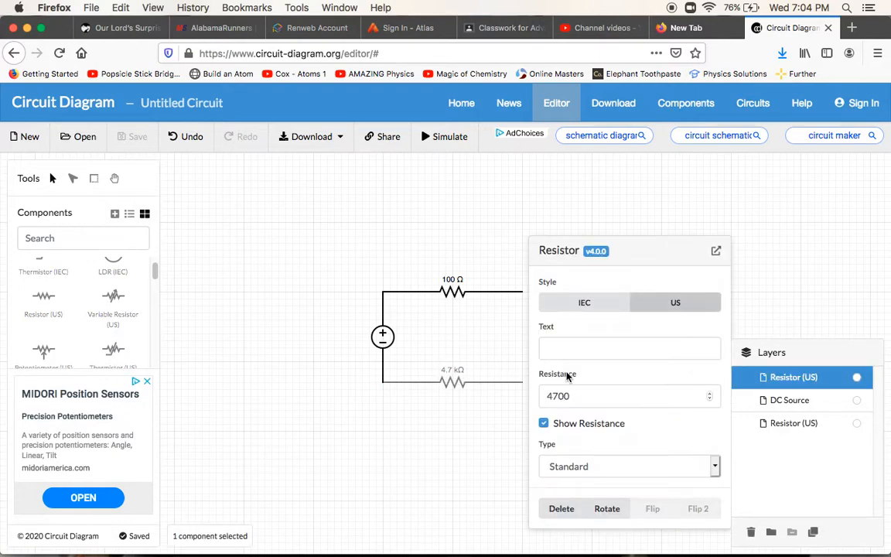
left_click_drag(576, 396, 524, 399)
type("50")
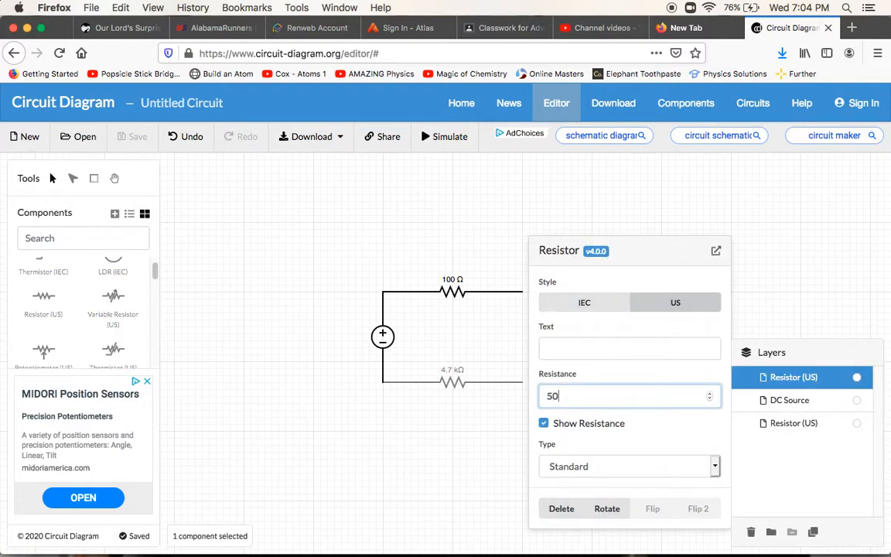
left_click(500, 485)
Step: Set the lower resistor's resistance to 50 Ω
left_click(452, 379)
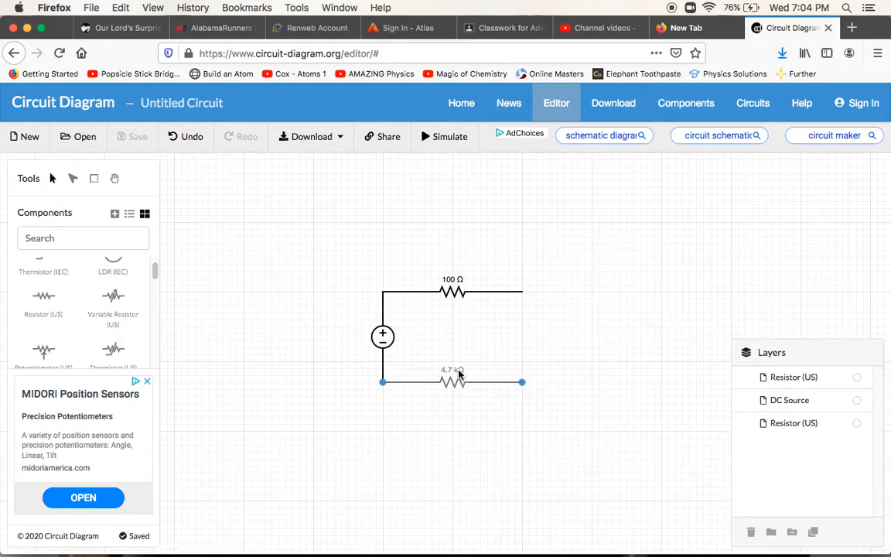
left_click_drag(594, 402, 514, 396)
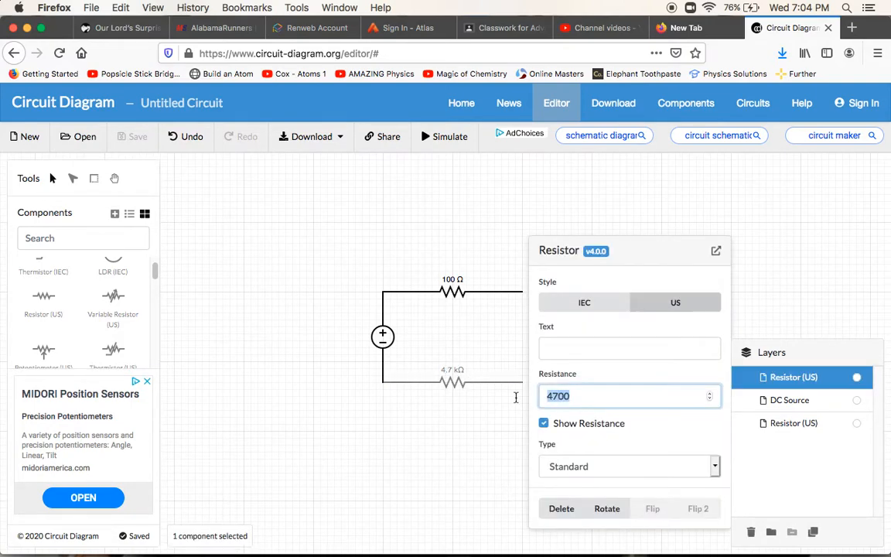
type("50")
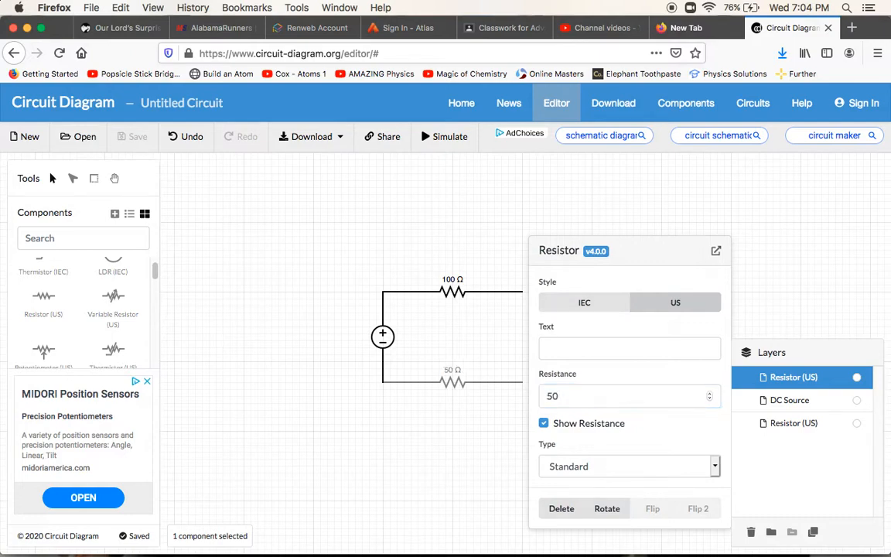
left_click(485, 454)
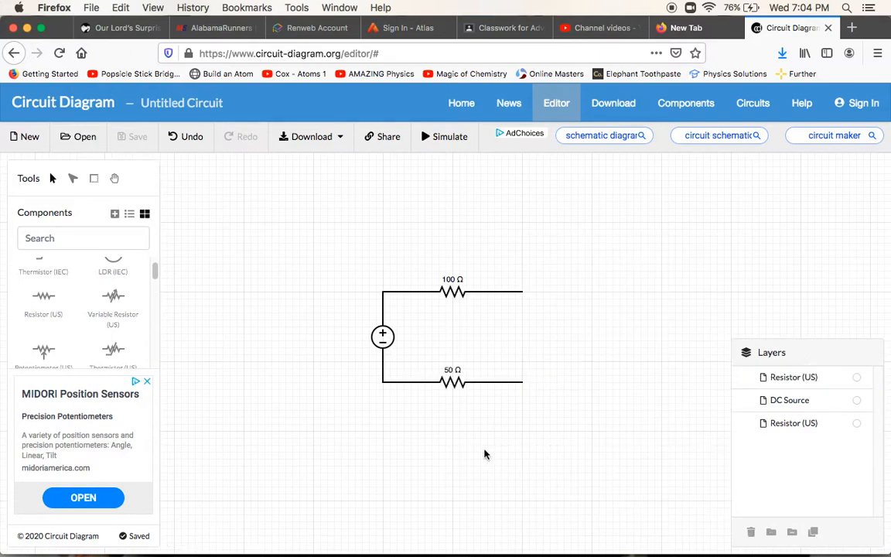
Step: Add a wire, rotate it to vertical and stretch it to join the open right ends of the two resistors
left_click(155, 259)
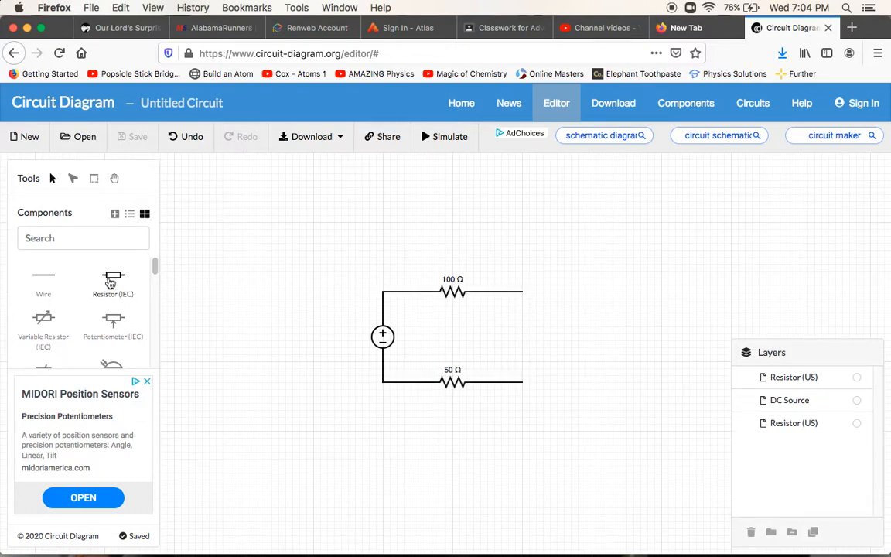
left_click_drag(49, 280, 534, 335)
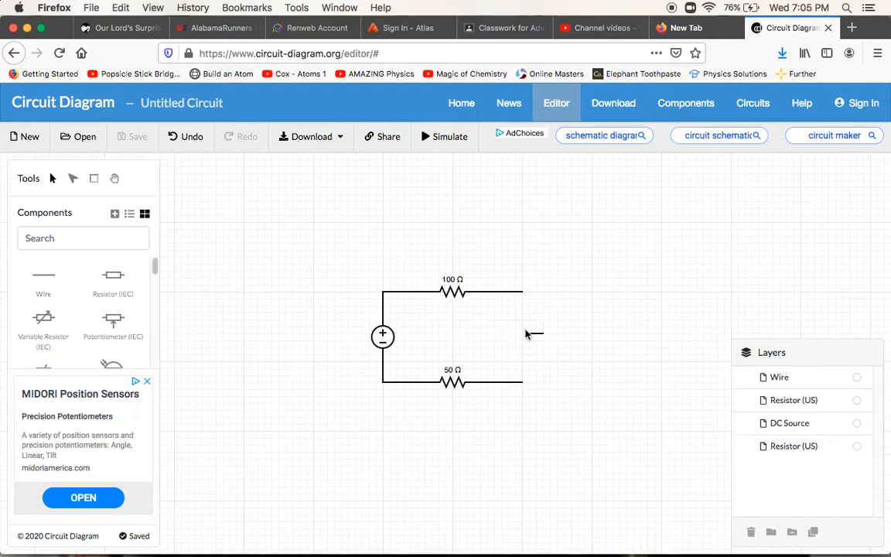
left_click(534, 334)
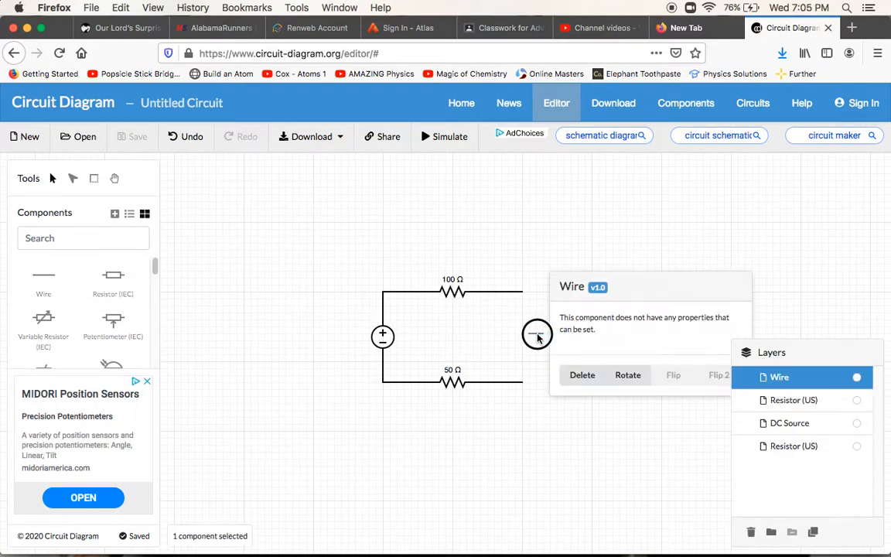
left_click(644, 379)
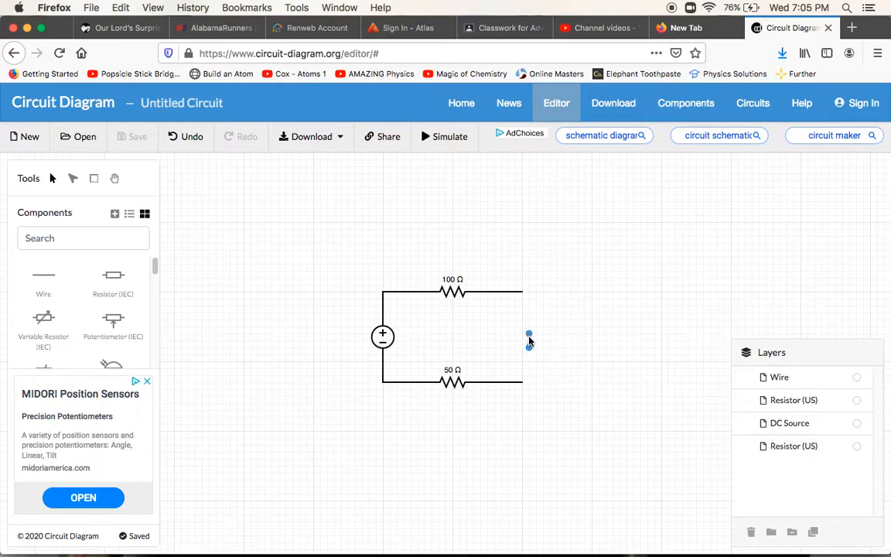
left_click_drag(530, 332, 529, 292)
left_click_drag(530, 348, 530, 382)
left_click_drag(529, 342, 523, 344)
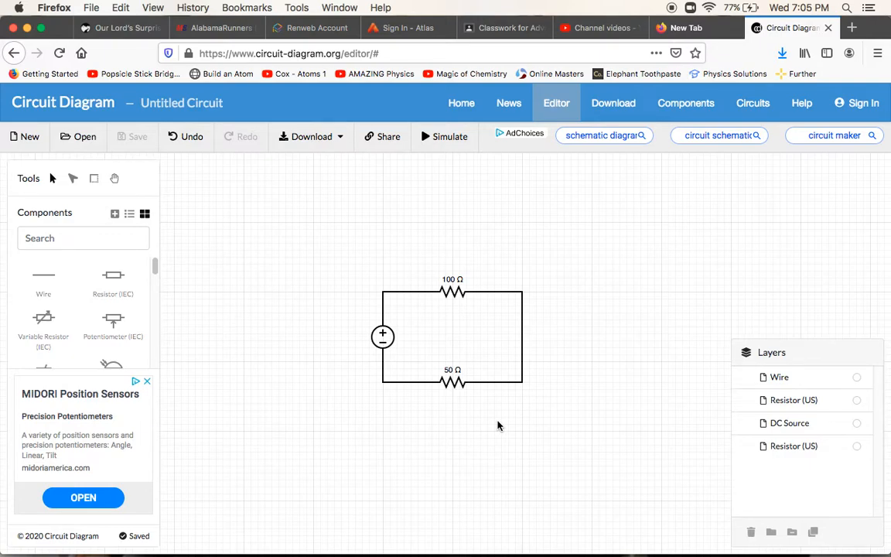
Step: Search the components for "switch" and place an open Toggle Switch vertically to the right of the circuit
left_click(53, 235)
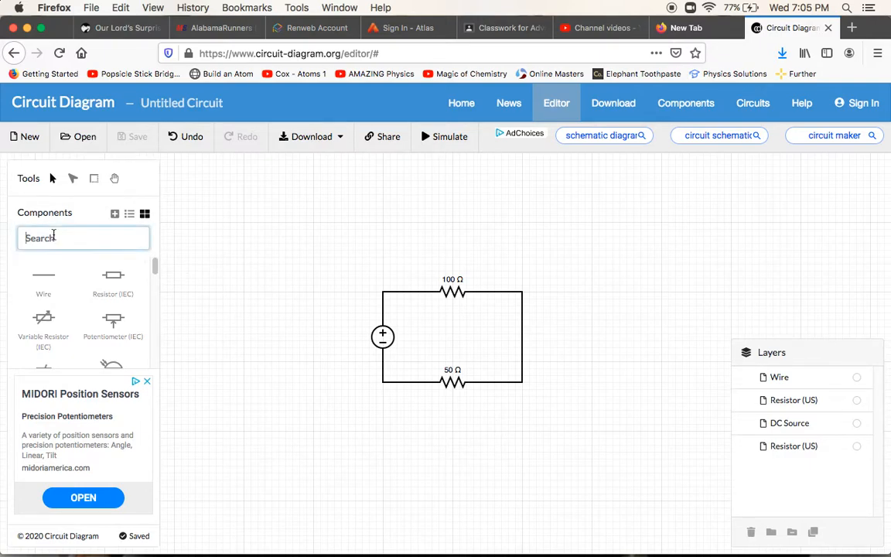
type("switch")
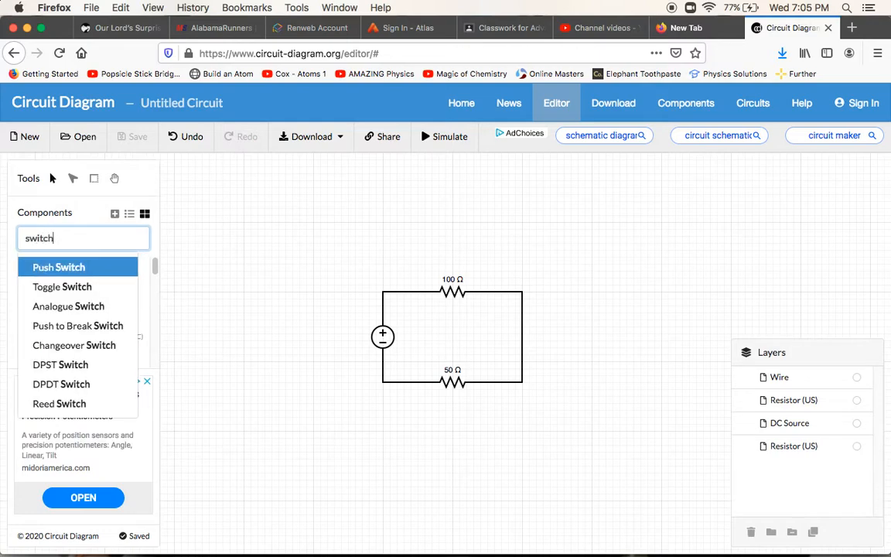
left_click(60, 288)
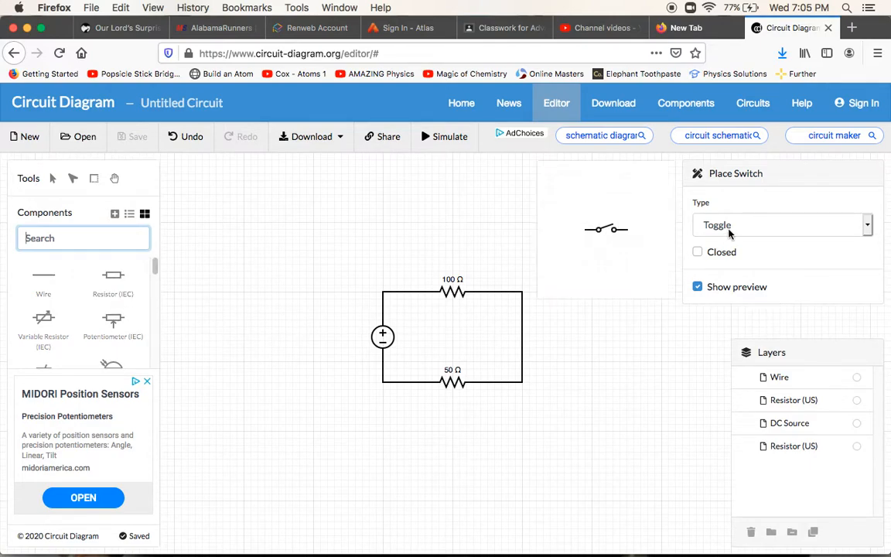
left_click_drag(606, 232, 570, 335)
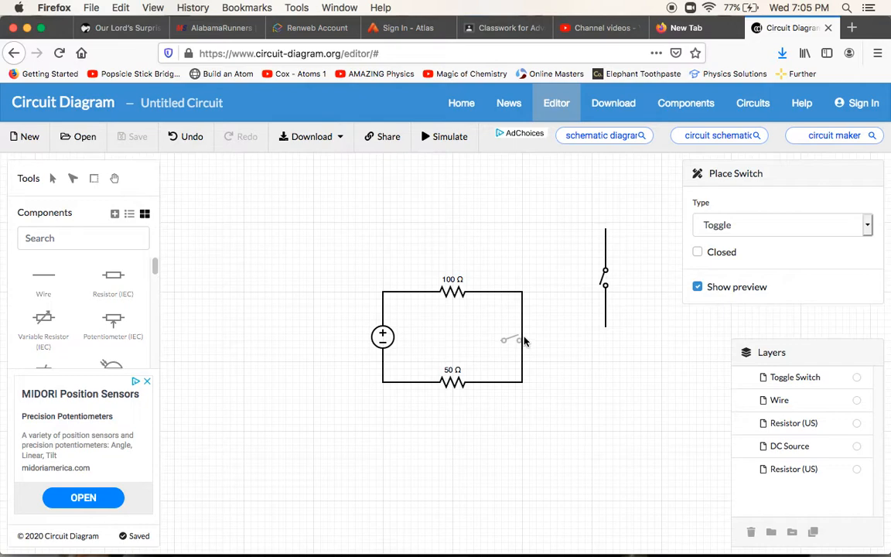
left_click(51, 178)
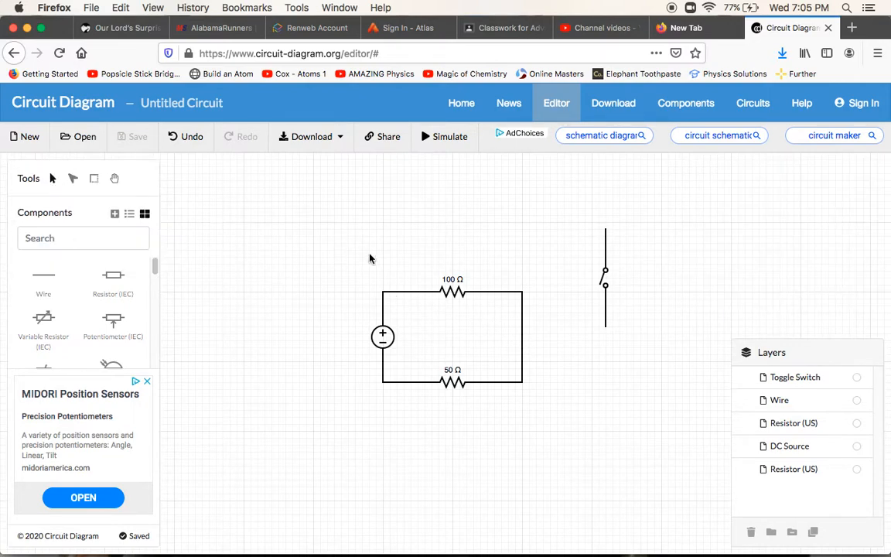
Step: Delete the vertical wire between the resistors' right ends and fit the toggle switch into the gap to join both resistors
left_click(522, 330)
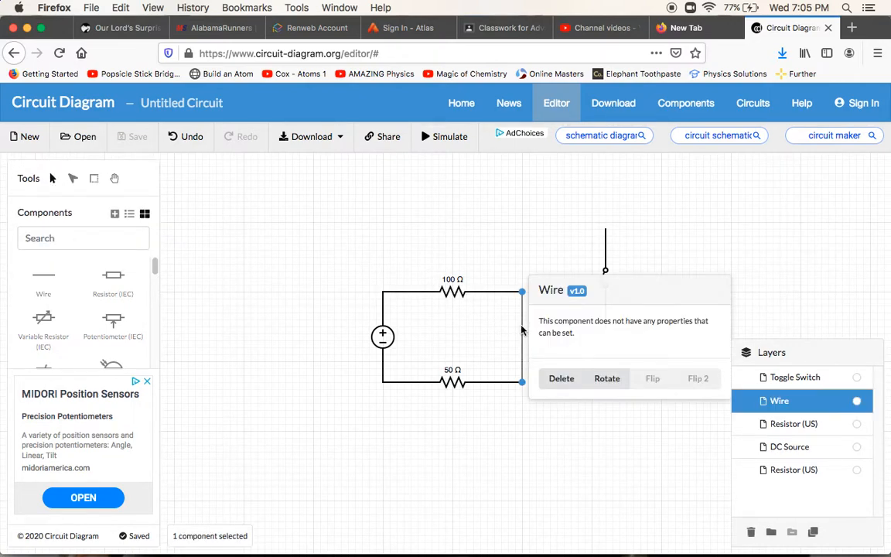
left_click(560, 377)
left_click_drag(605, 302, 523, 338)
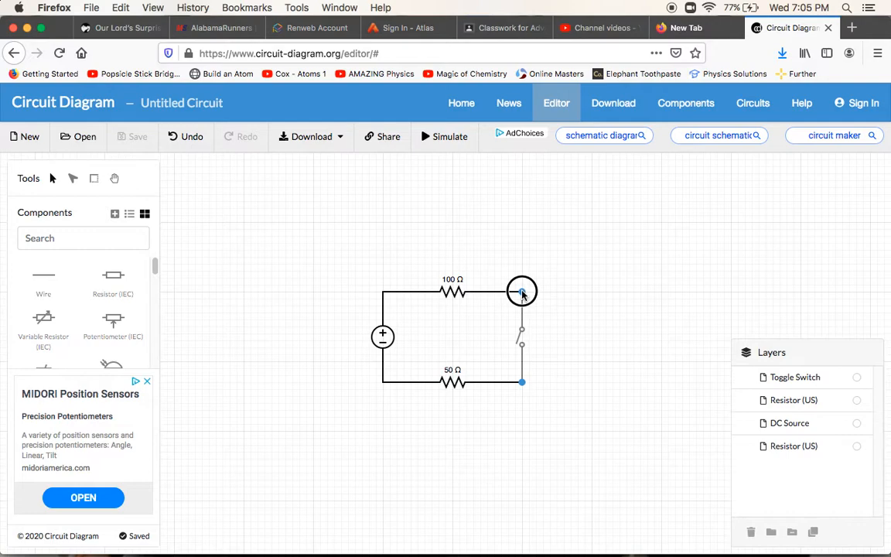
left_click(546, 345)
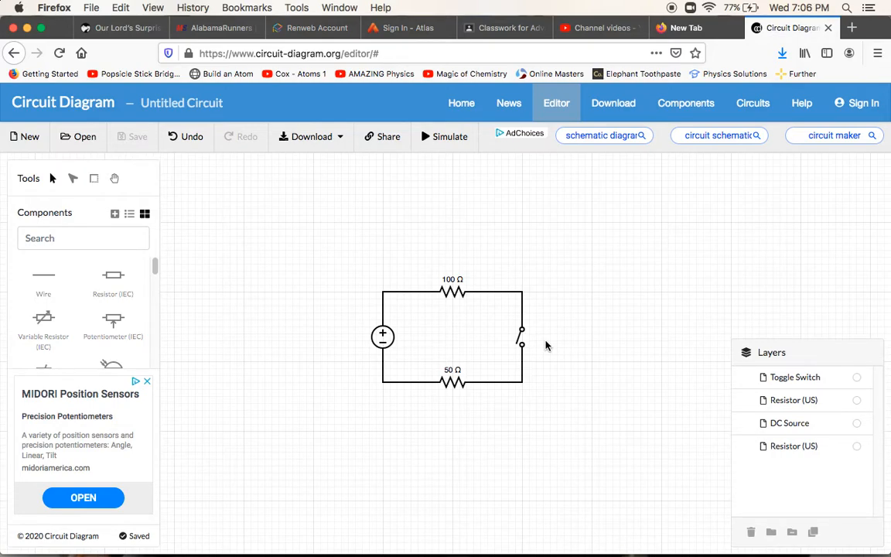
Step: Set the toggle switch to closed and capture a screenshot of the area around the whole circuit
left_click(522, 341)
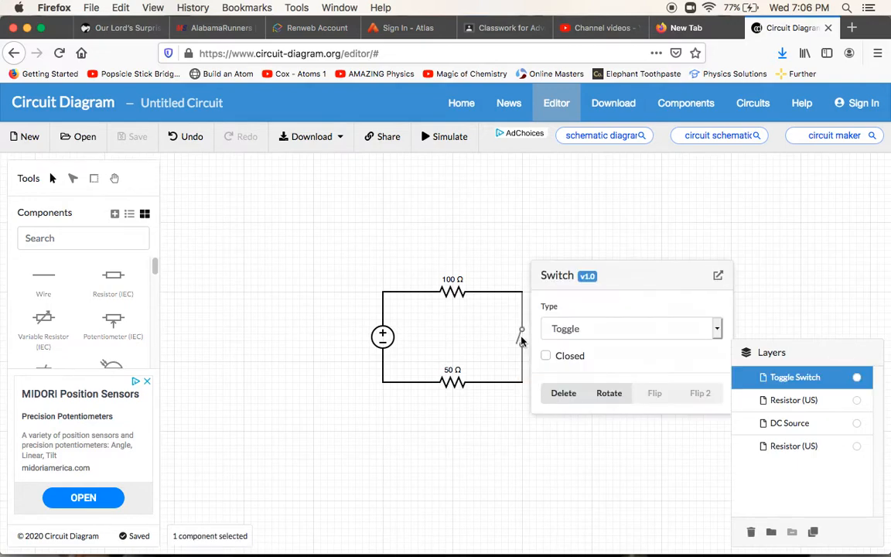
left_click(546, 357)
left_click(511, 411)
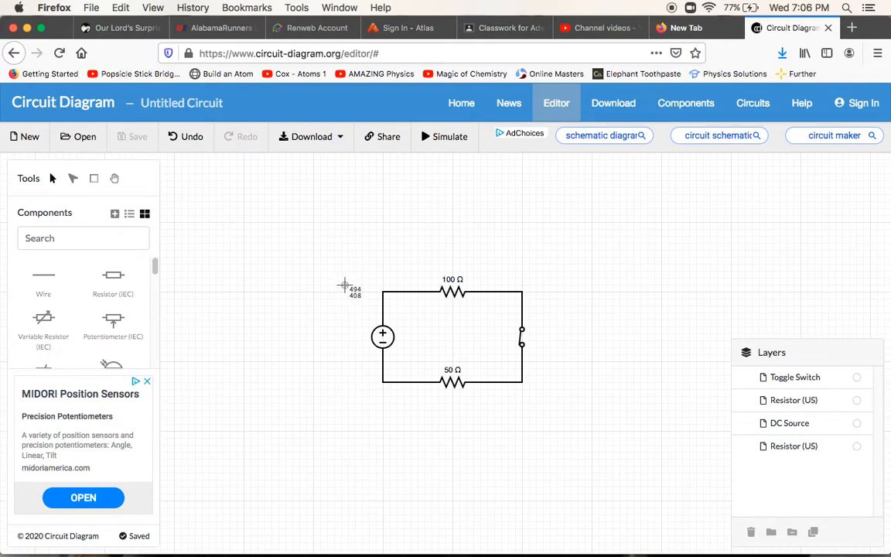
left_click_drag(334, 246, 574, 439)
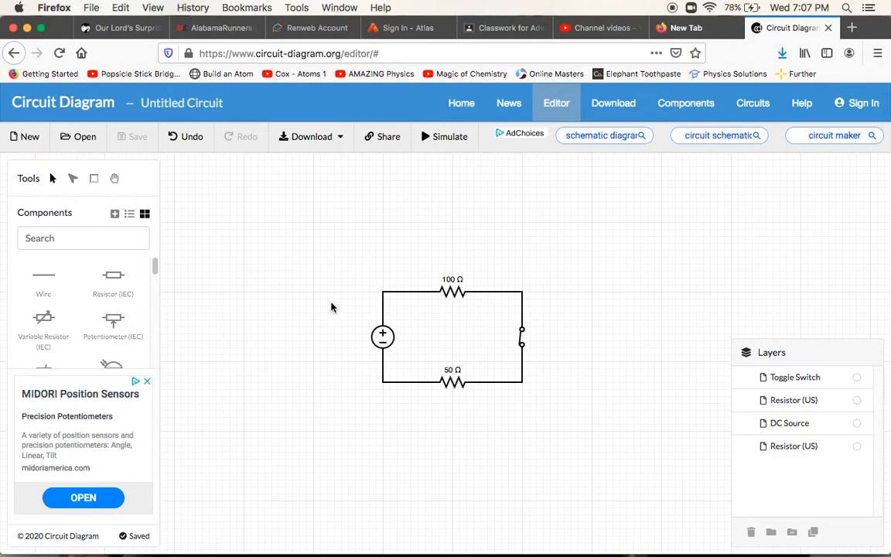
Step: Examine the published example circuits from the 4 bit binary counter to the DC power supply heating element, and return to the editor
left_click(759, 109)
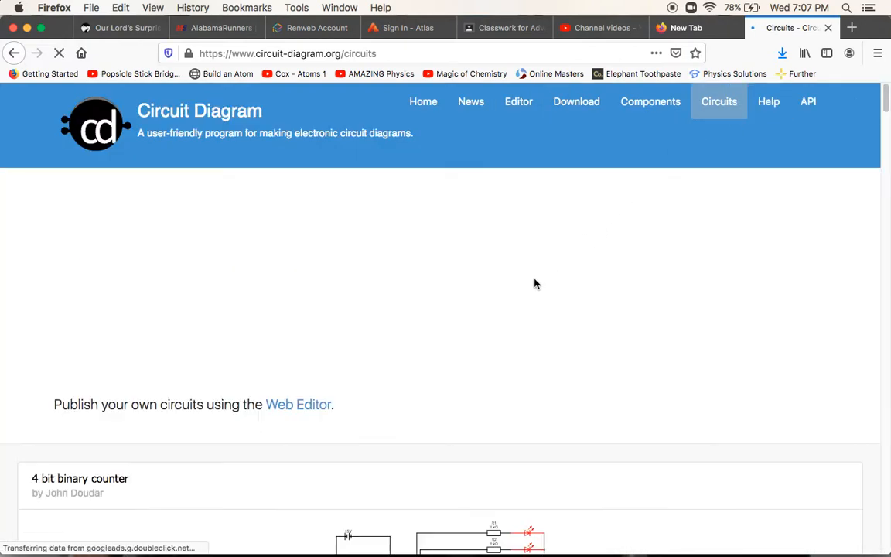
scroll(627, 443, "down", 3)
scroll(627, 443, "down", 2)
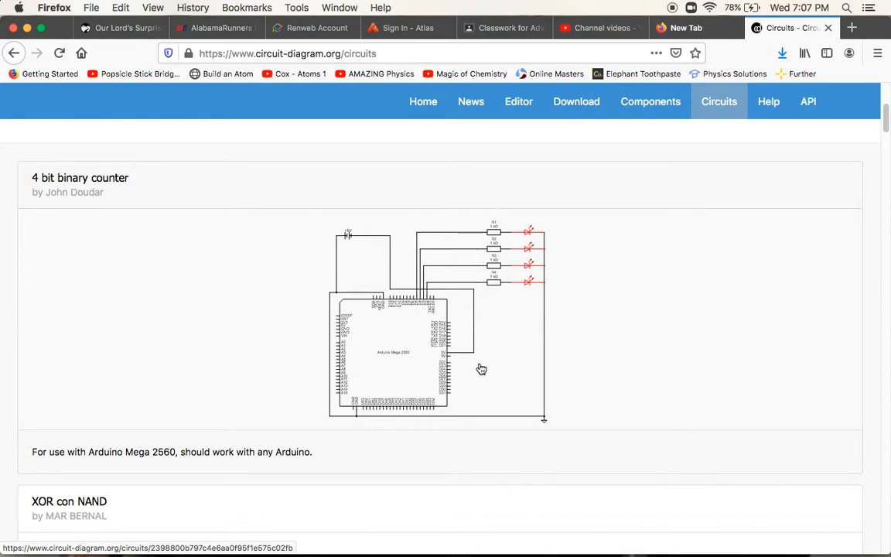
scroll(480, 369, "down", 5)
scroll(480, 370, "down", 8)
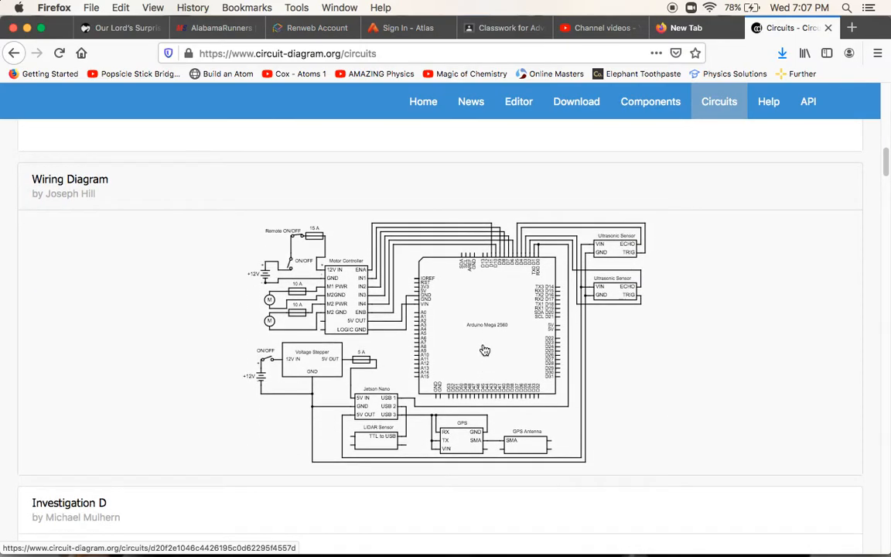
scroll(435, 396, "down", 4)
scroll(435, 396, "down", 4)
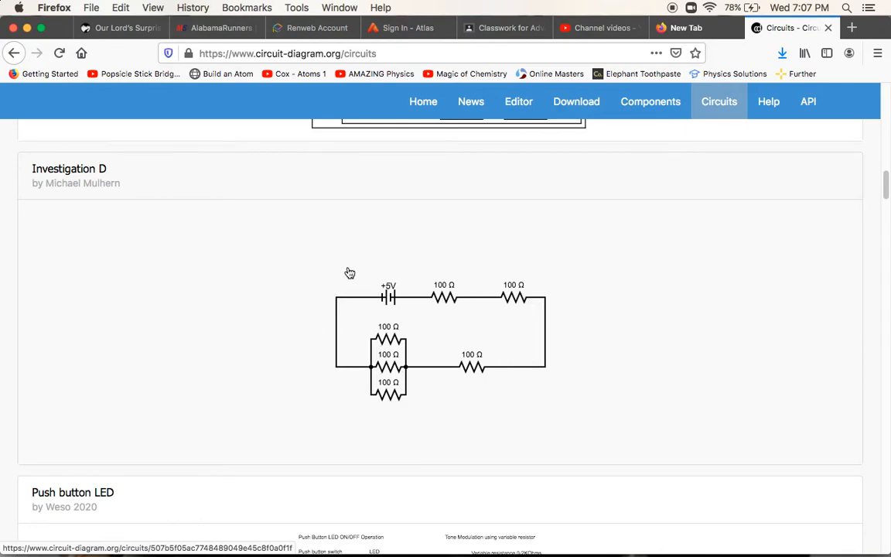
scroll(425, 352, "down", 5)
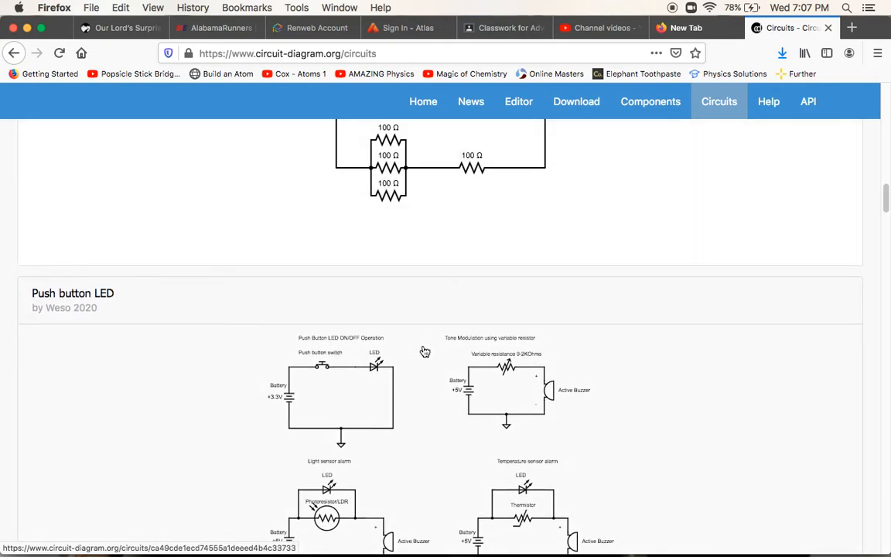
scroll(425, 352, "down", 5)
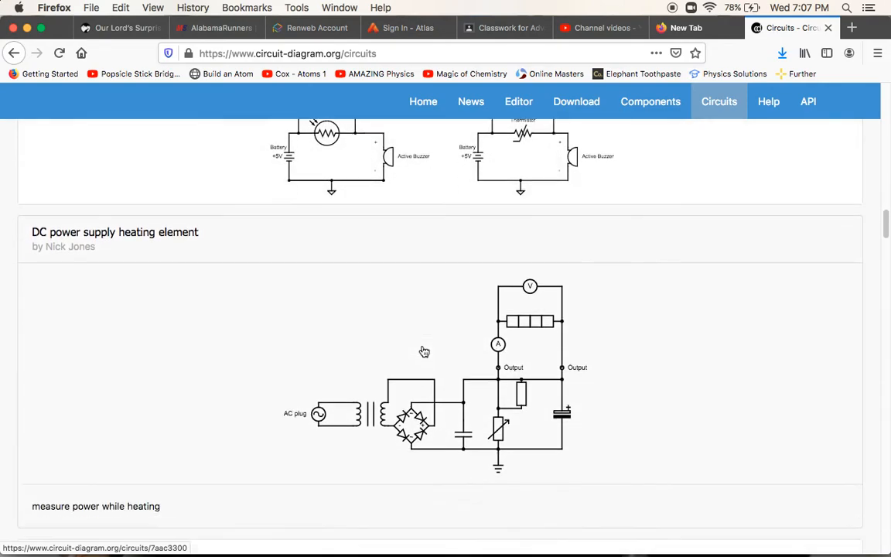
left_click(516, 106)
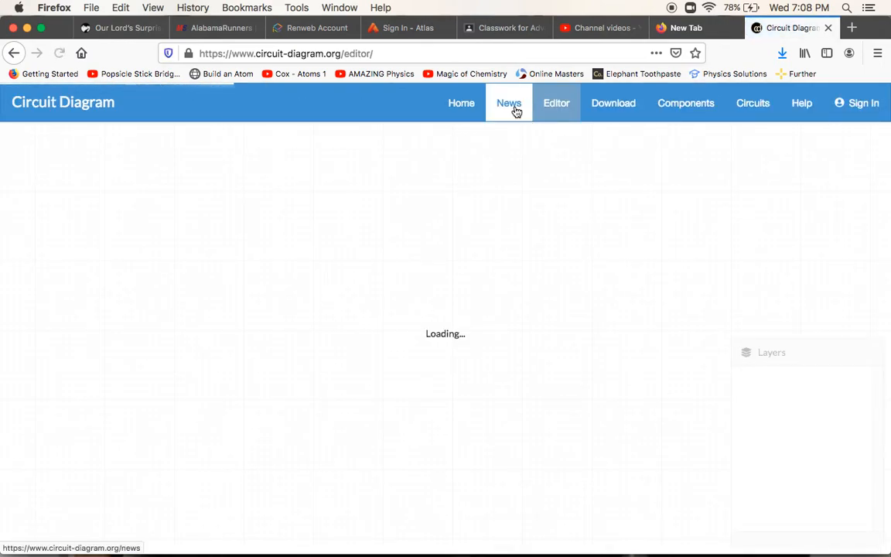